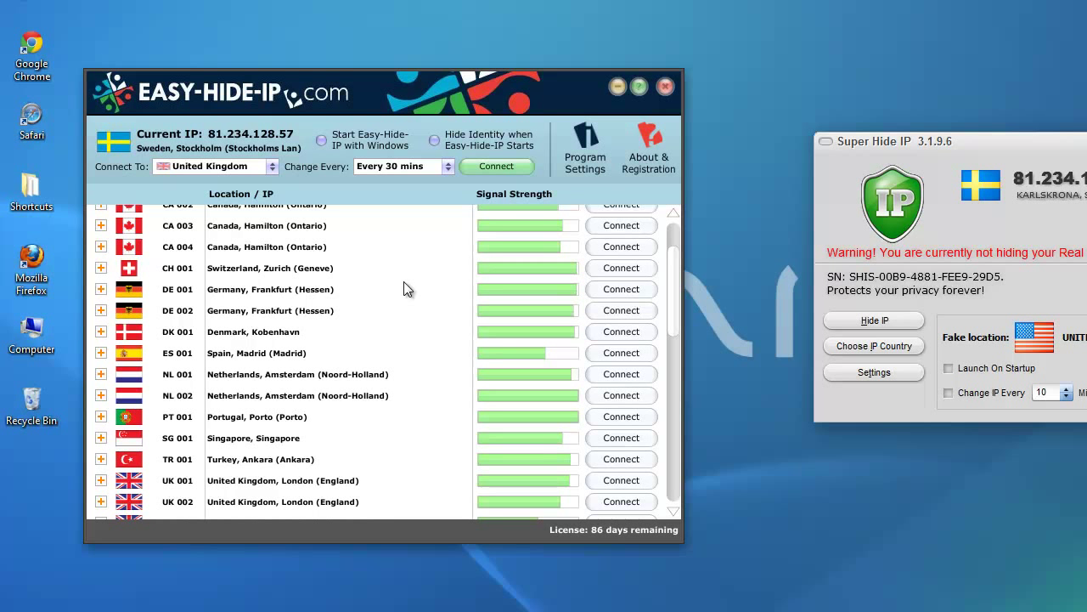
# Step: Expand AU 001 to list IPs 118.88.24.72–118.88.24.79, then scroll down to the US servers
pyautogui.scroll(3, 404, 283)
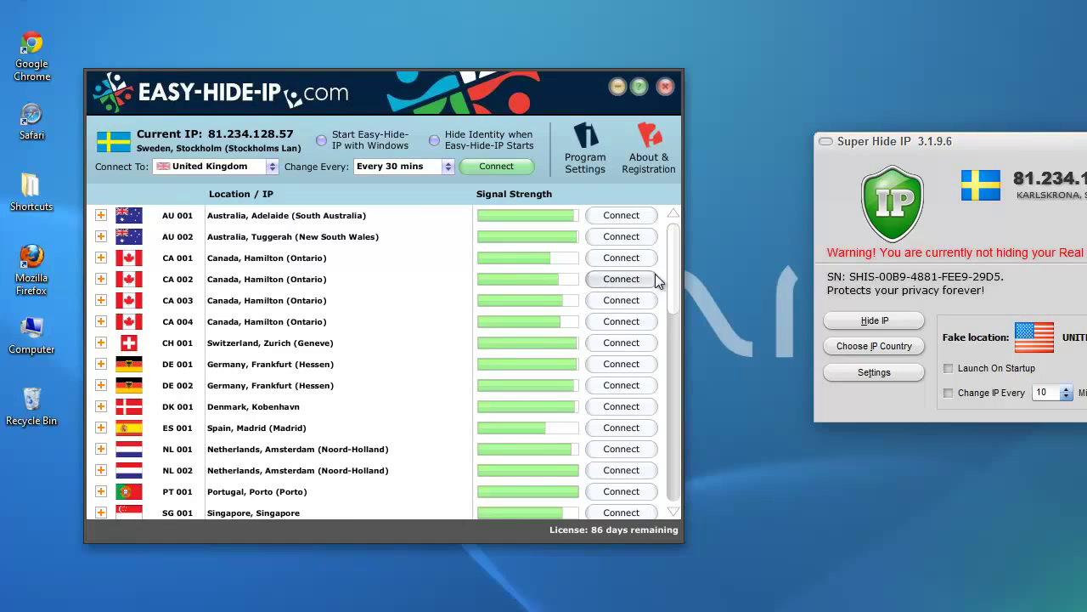
pyautogui.scroll(-5, 674, 275)
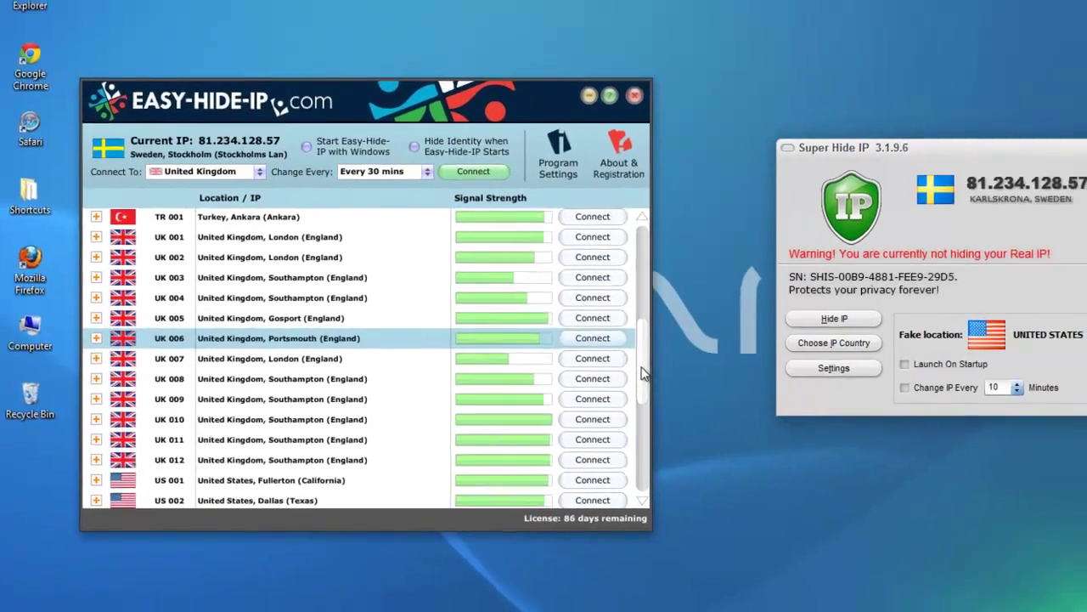
pyautogui.scroll(4, 679, 289)
pyautogui.scroll(1, 556, 290)
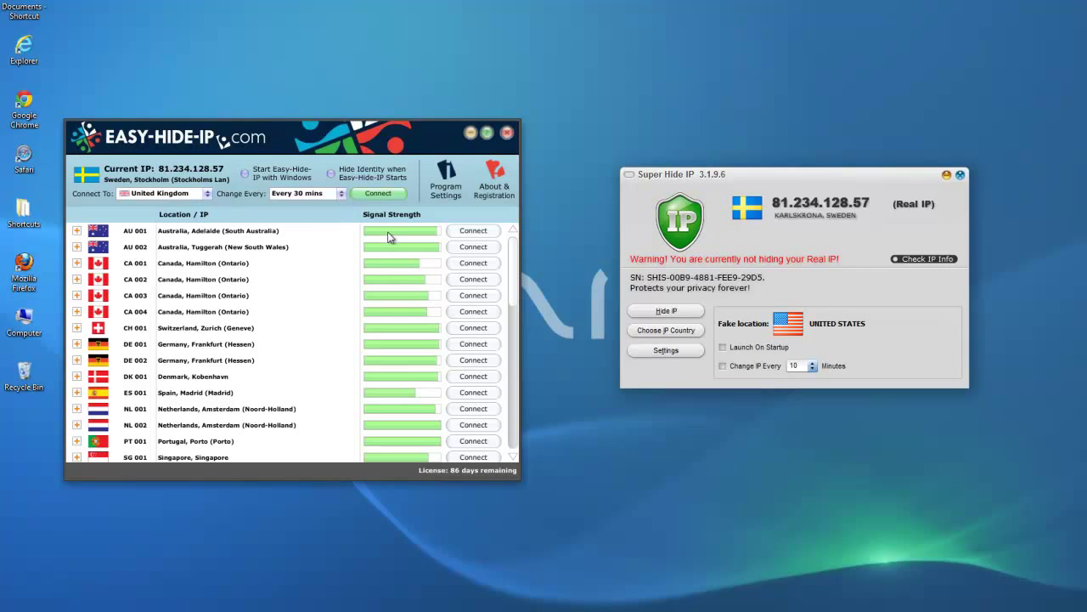
pyautogui.click(77, 230)
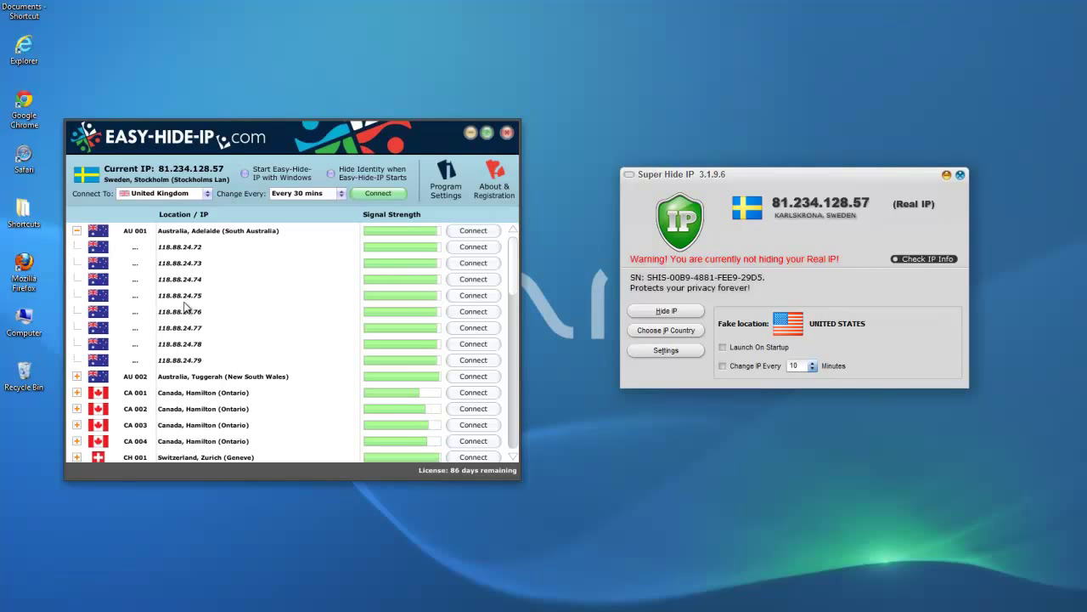
pyautogui.scroll(-5, 192, 348)
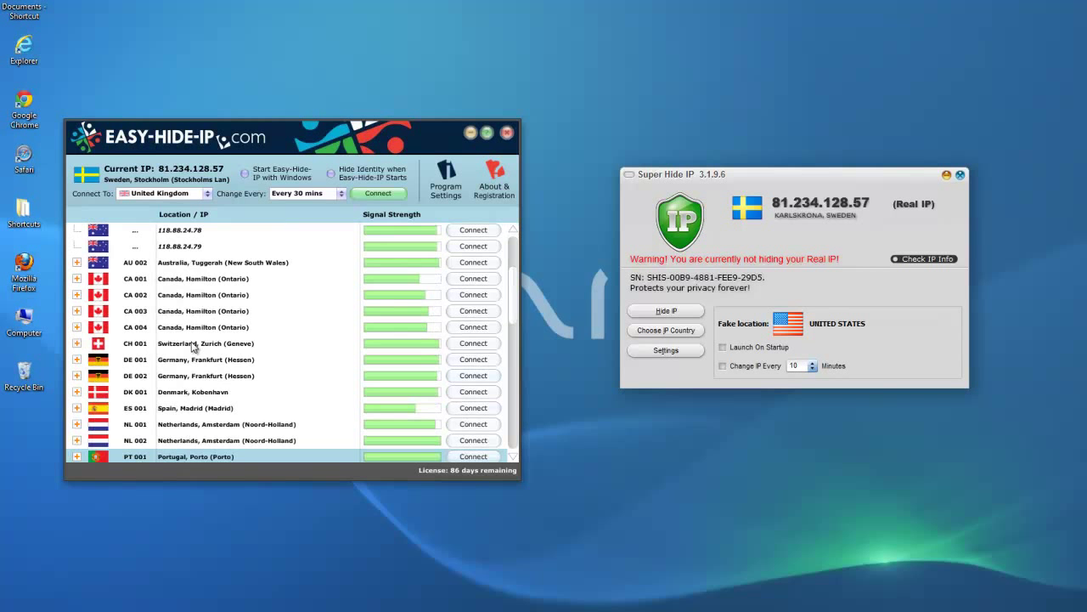
pyautogui.scroll(-8, 173, 344)
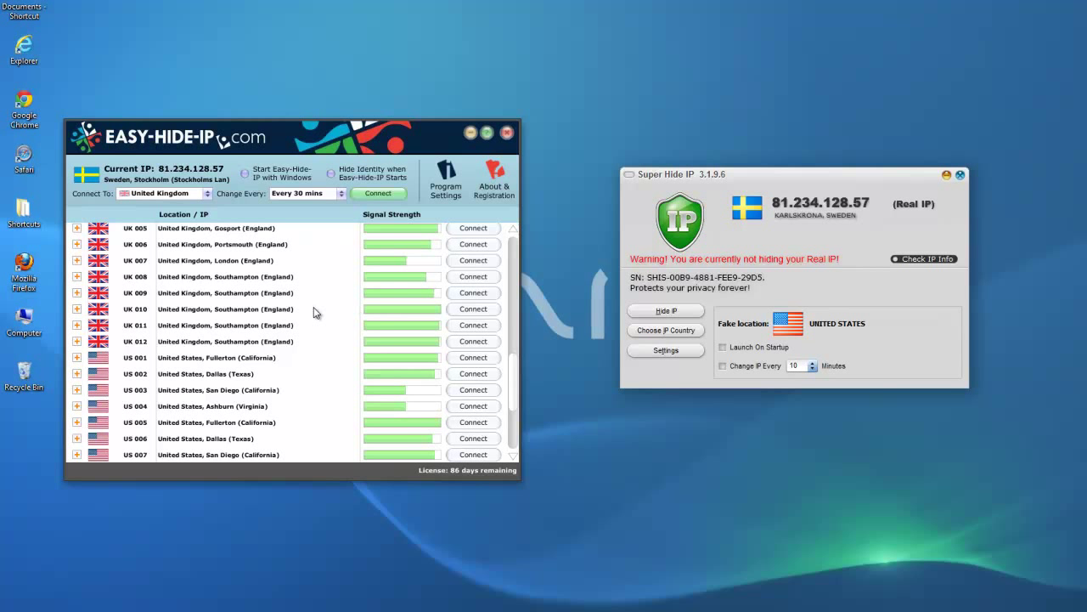
pyautogui.click(444, 195)
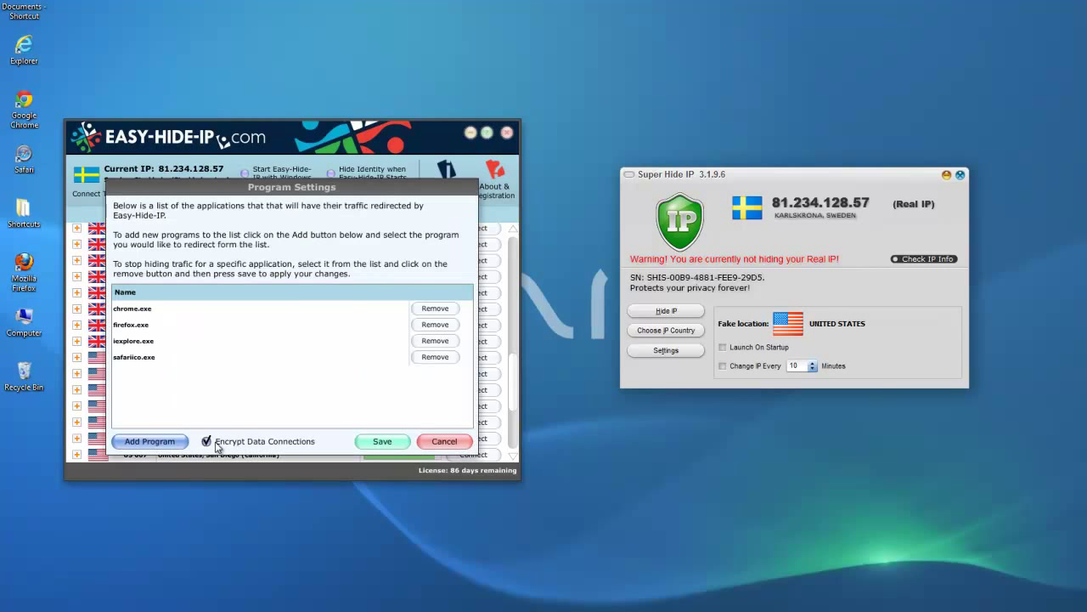
pyautogui.click(439, 446)
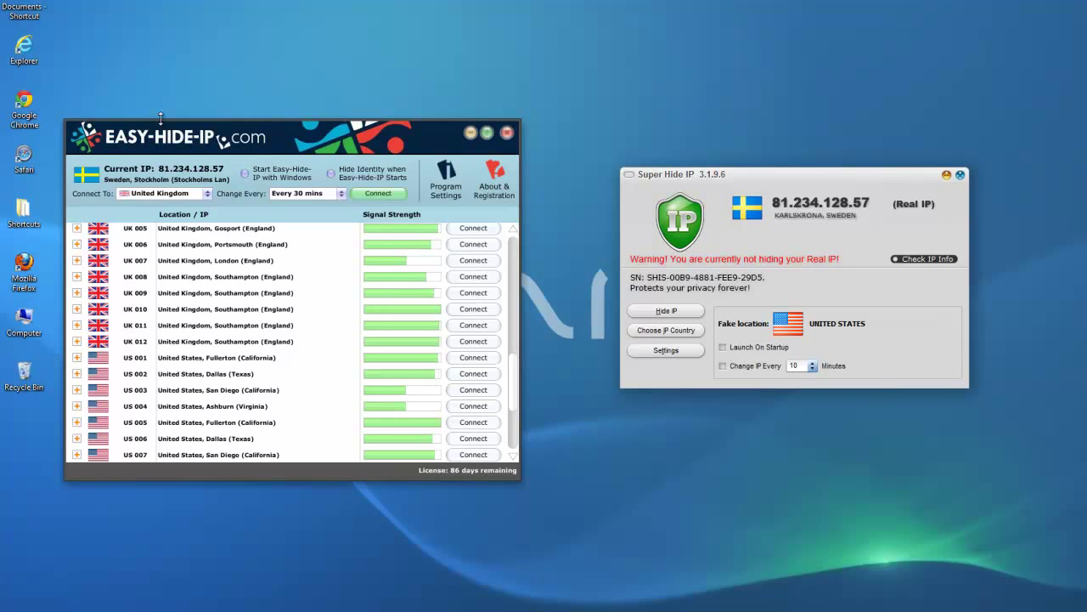
# Step: Open Internet Explorer and geolocate the real IP on my-ip-address.com, which shows Stockholm
pyautogui.doubleClick(24, 51)
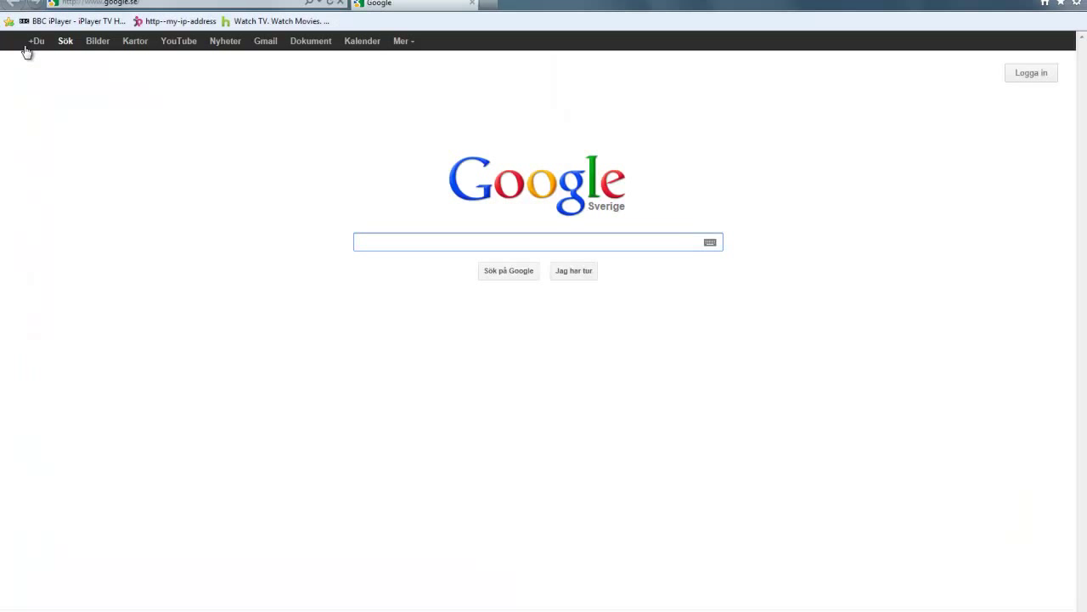
pyautogui.click(169, 25)
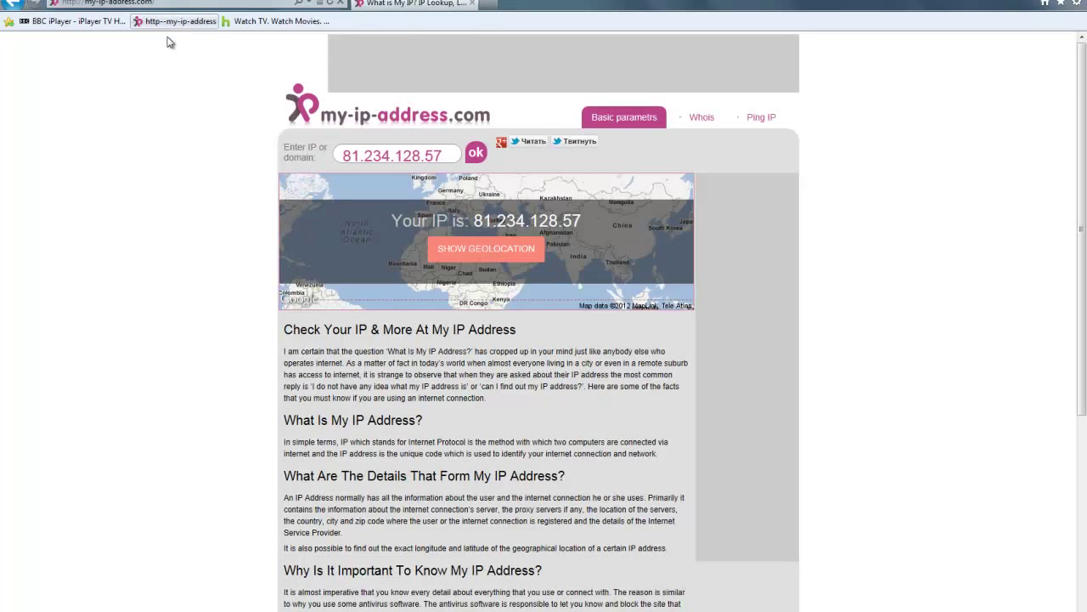
pyautogui.click(481, 256)
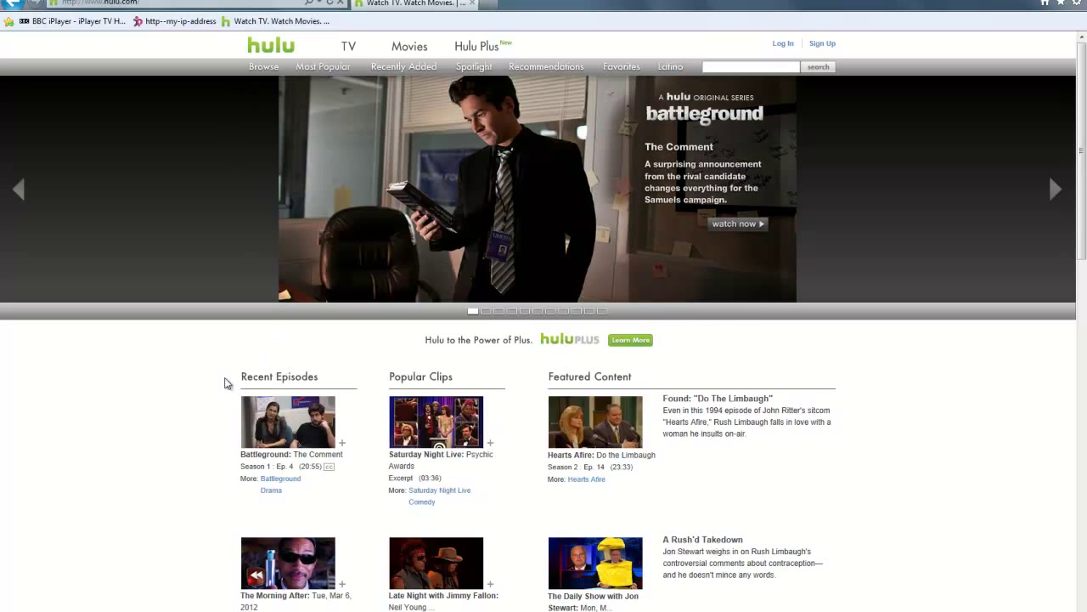
# Step: Try the Battleground episode on Hulu, which refuses non-US playback, then close the browser
pyautogui.scroll(-7, 225, 383)
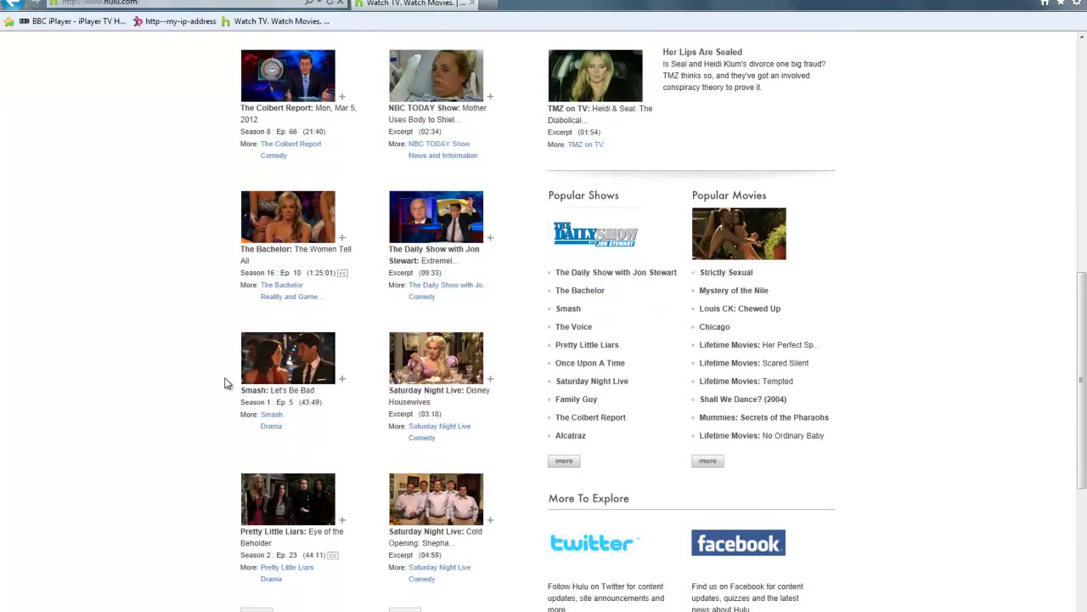
pyautogui.scroll(5, 438, 361)
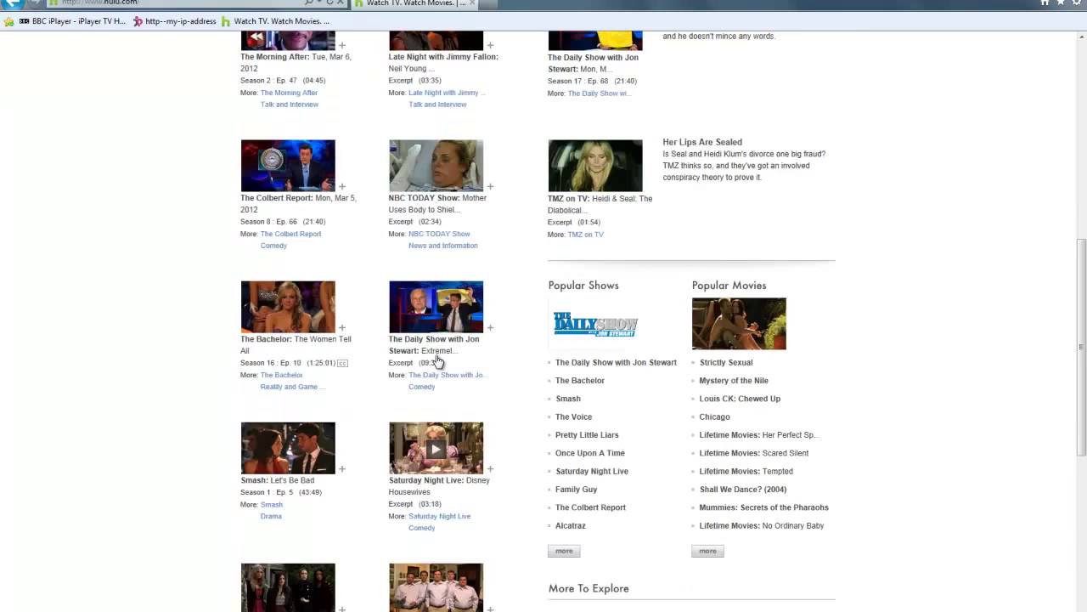
pyautogui.scroll(2, 437, 361)
pyautogui.click(466, 195)
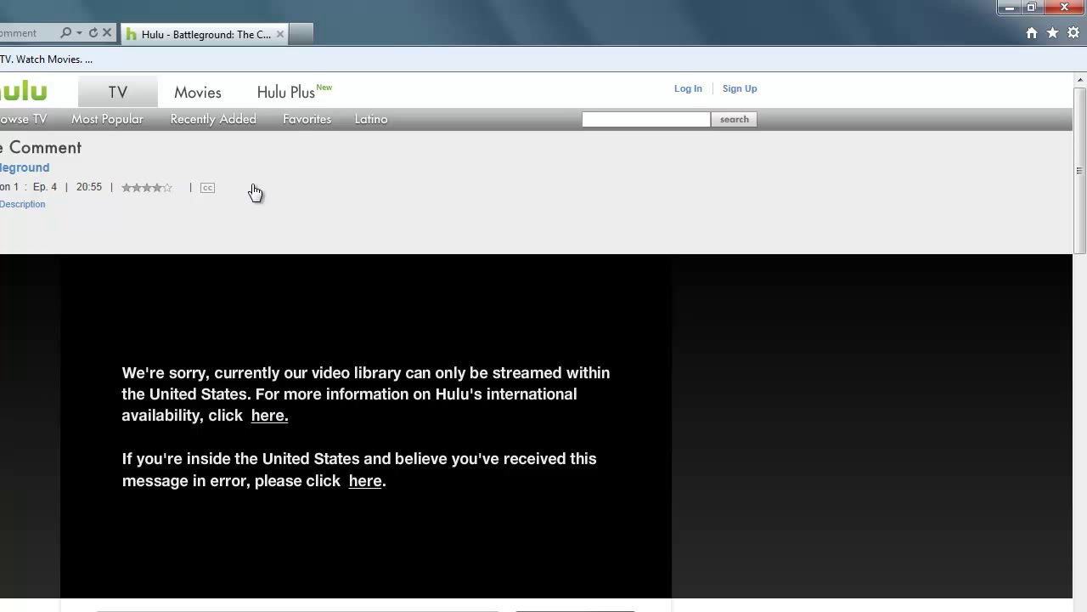
pyautogui.click(280, 35)
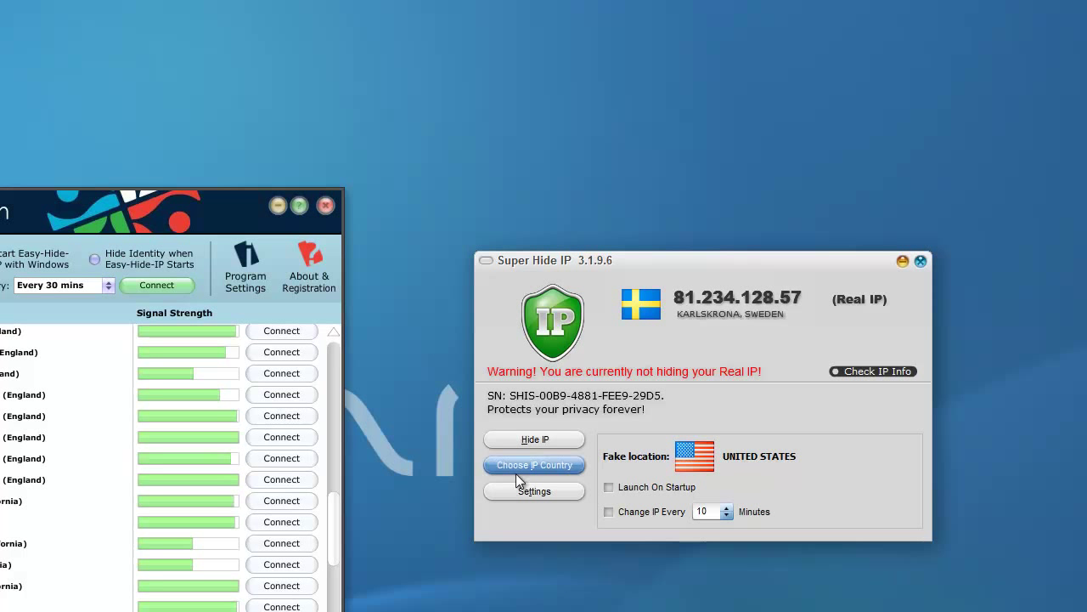
# Step: Hide the real address in Super Hide IP behind fake US IP 71.189.47.10
pyautogui.click(529, 440)
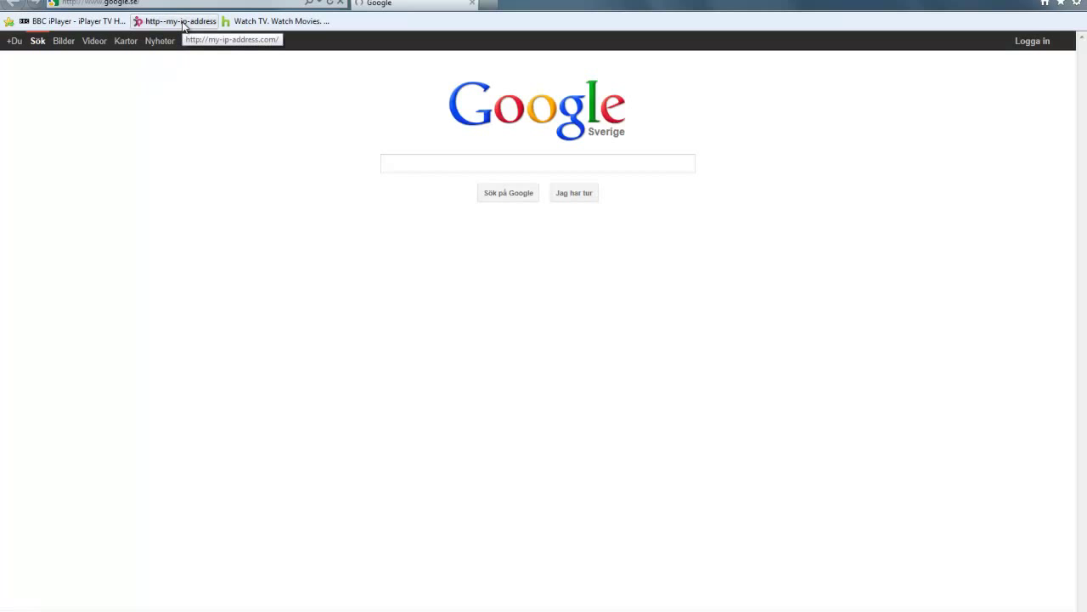
# Step: Confirm on my-ip-address.com that the IP is now 71.189.47.10, then try loading hulu.com
pyautogui.click(184, 26)
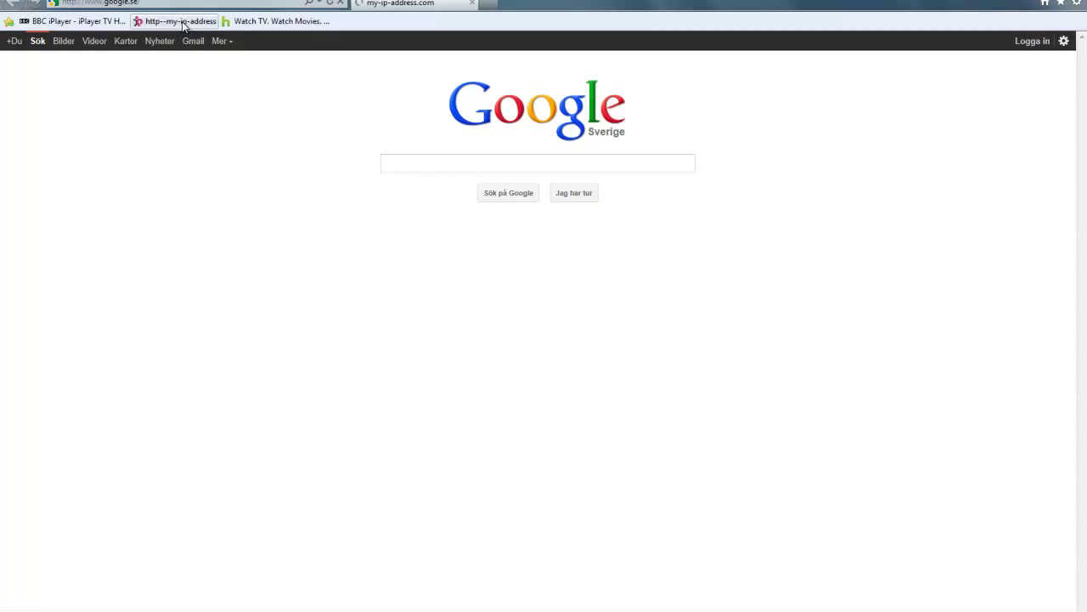
pyautogui.click(184, 27)
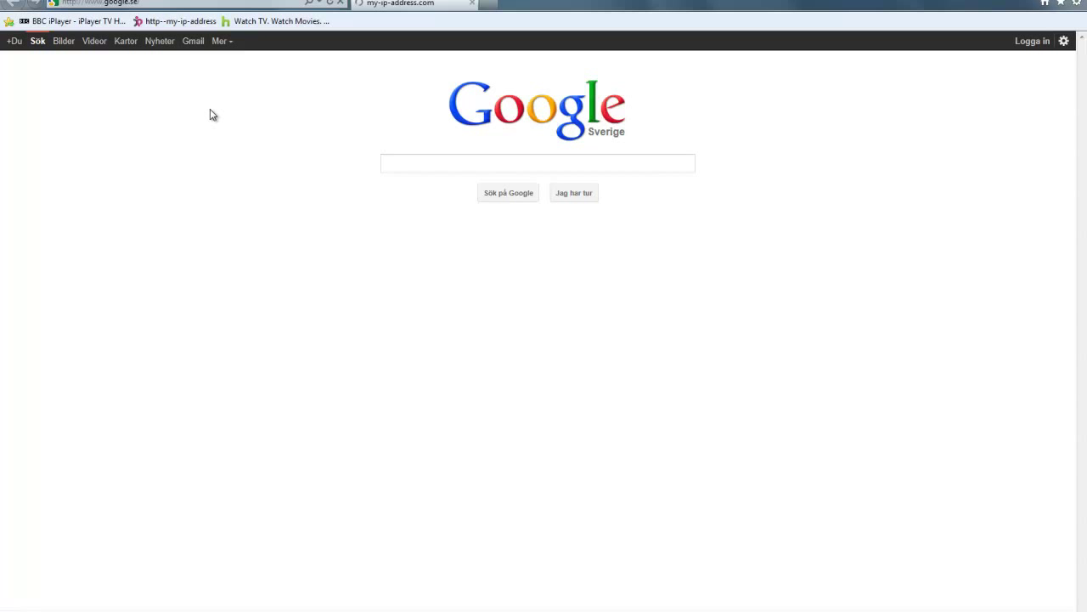
pyautogui.click(192, 28)
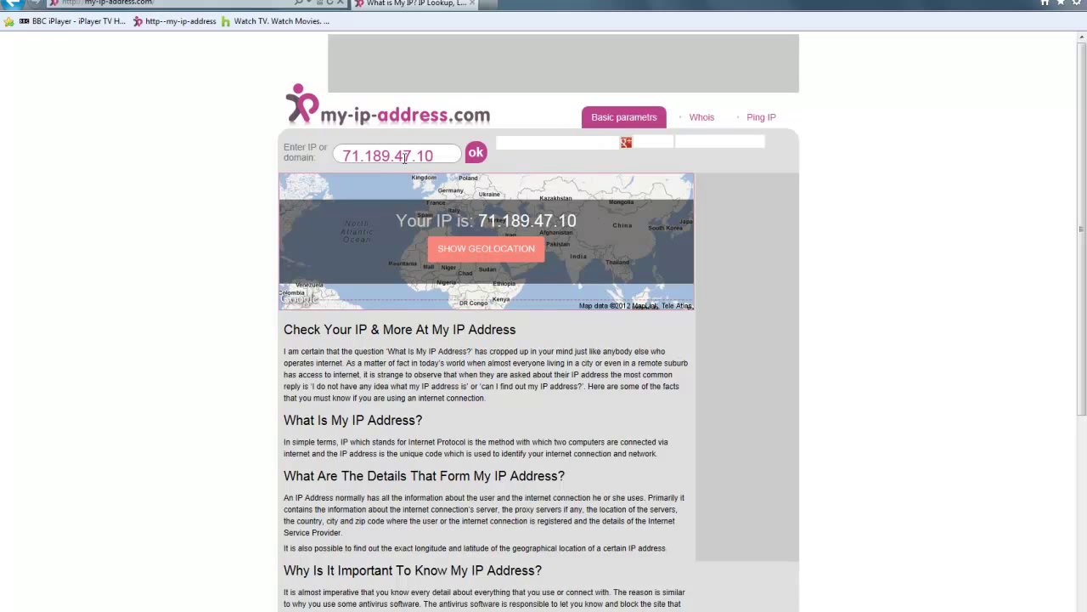
pyautogui.click(488, 258)
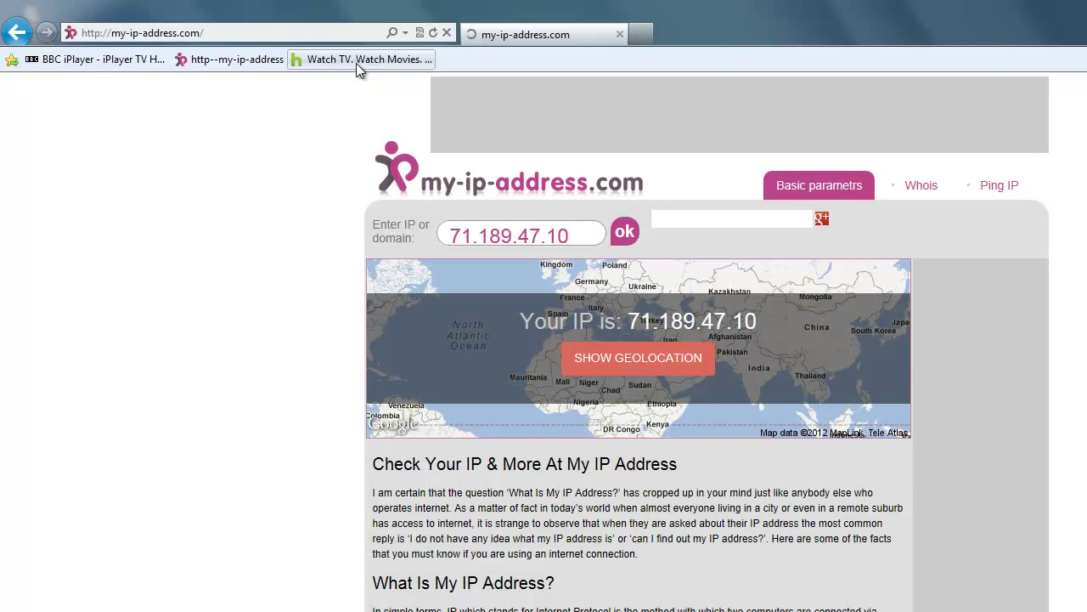
pyautogui.click(356, 63)
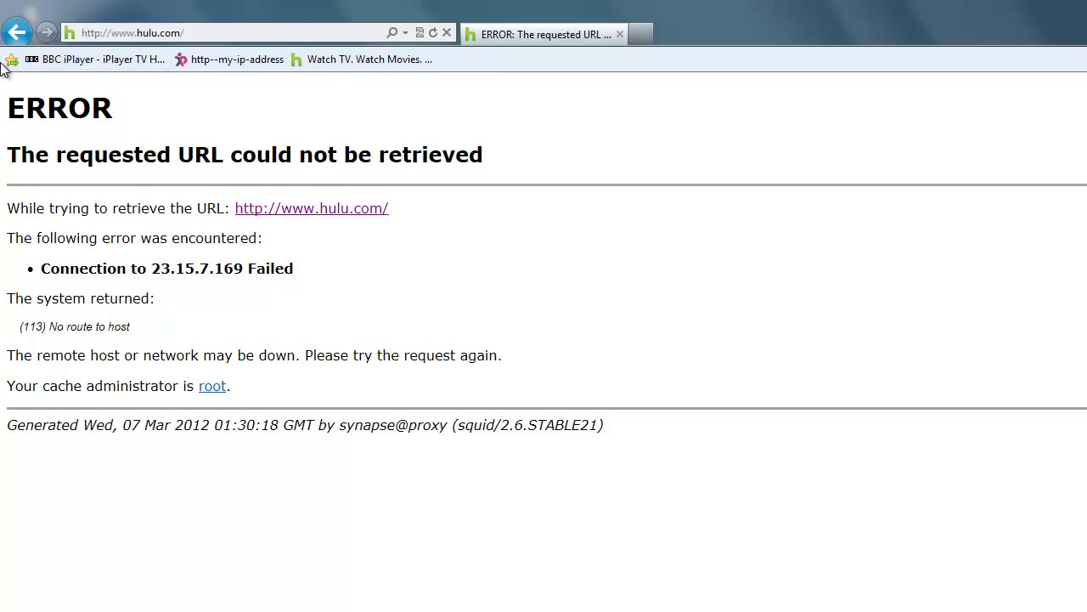
# Step: Go back from the Hulu proxy error page
pyautogui.click(16, 34)
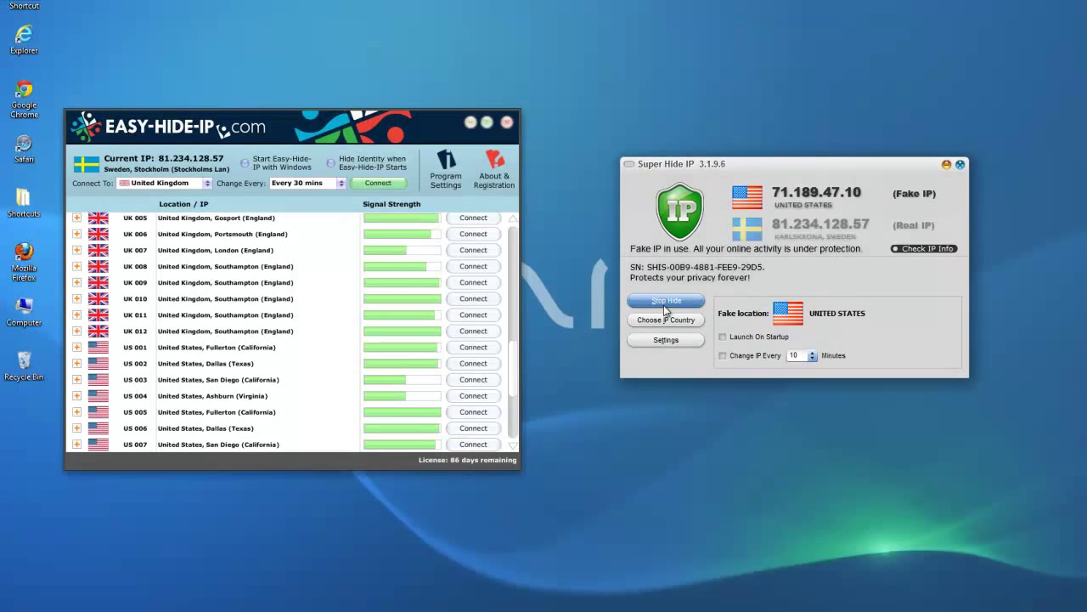
# Step: Restart Super Hide IP for new fake US IP 72.64.146.136 and relaunch Internet Explorer
pyautogui.click(666, 302)
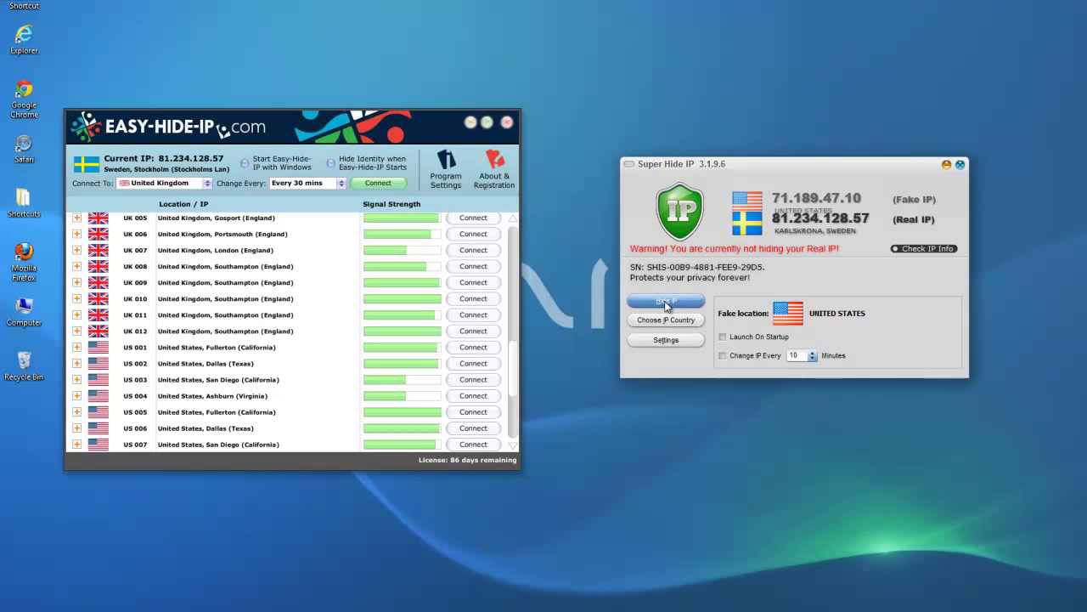
pyautogui.click(666, 304)
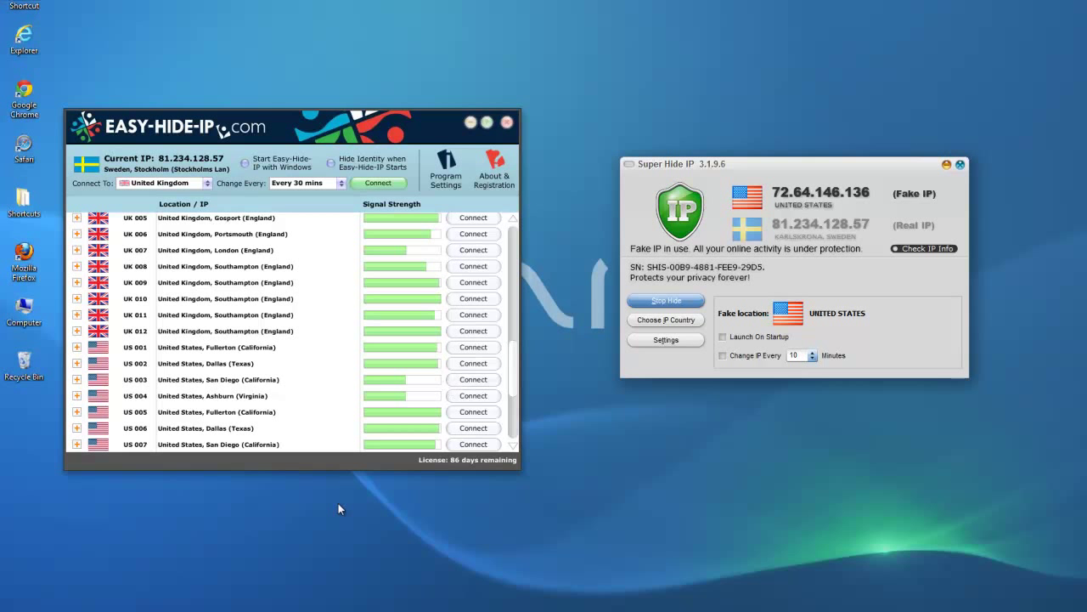
pyautogui.doubleClick(26, 44)
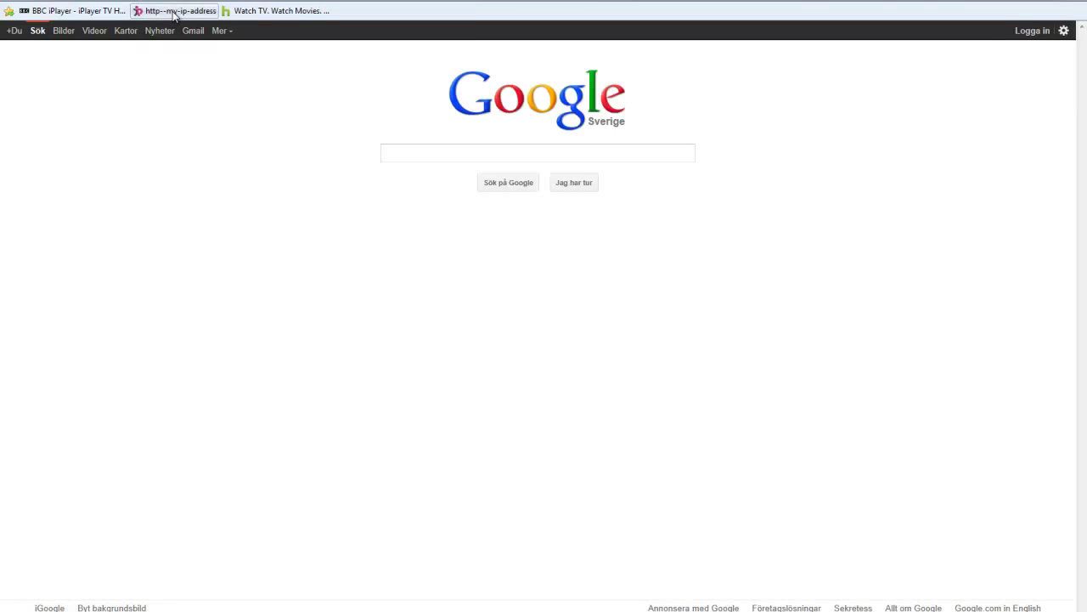
# Step: Geolocate 72.64.146.136 on my-ip-address.com: country A1, Verizon Internet Services, no city
pyautogui.click(175, 11)
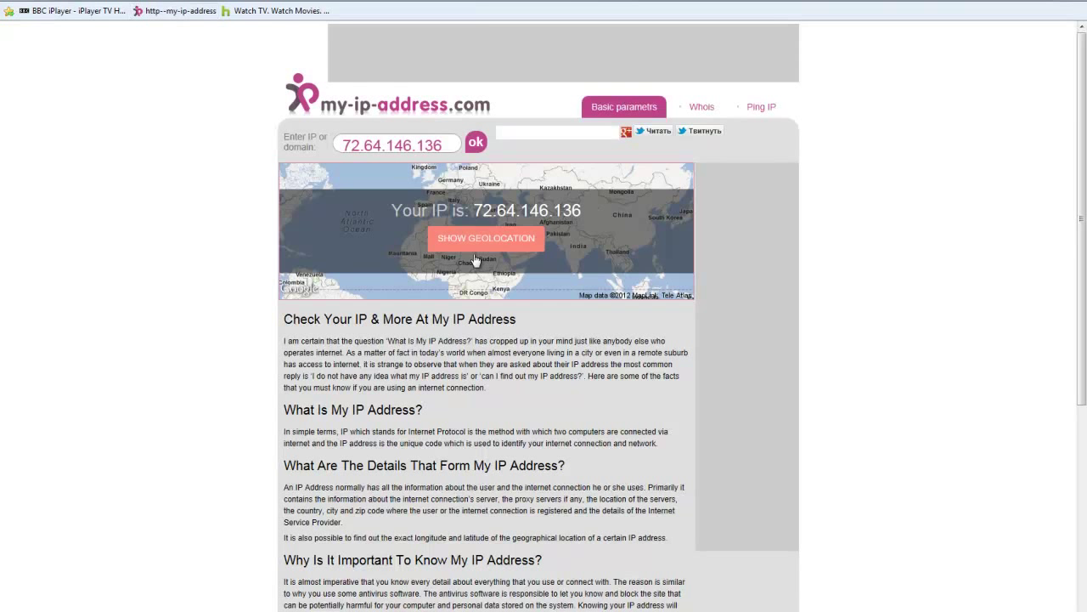
pyautogui.click(499, 244)
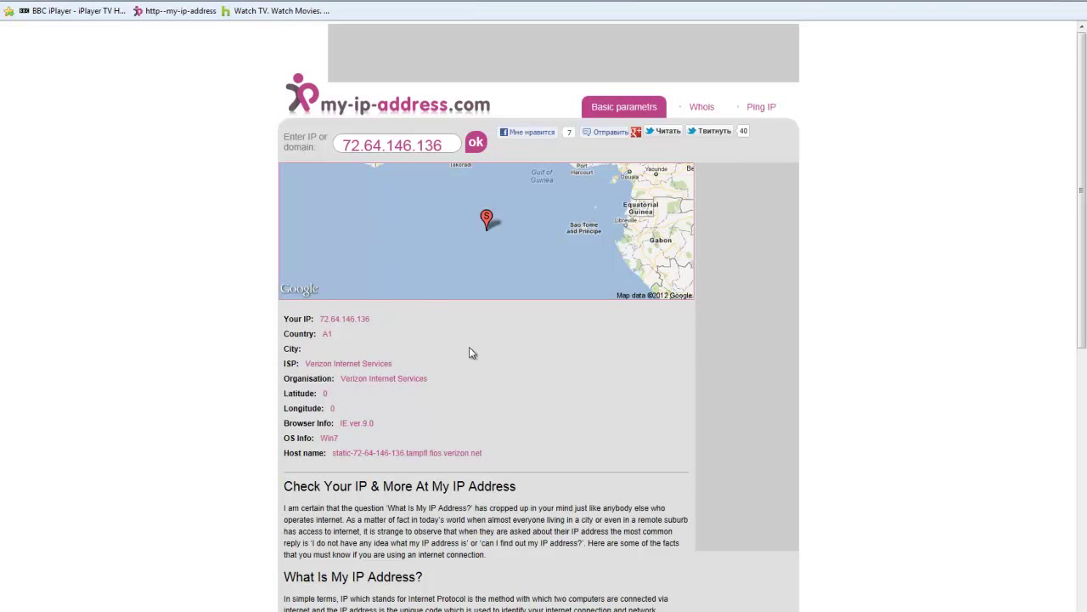
pyautogui.scroll(-1, 490, 280)
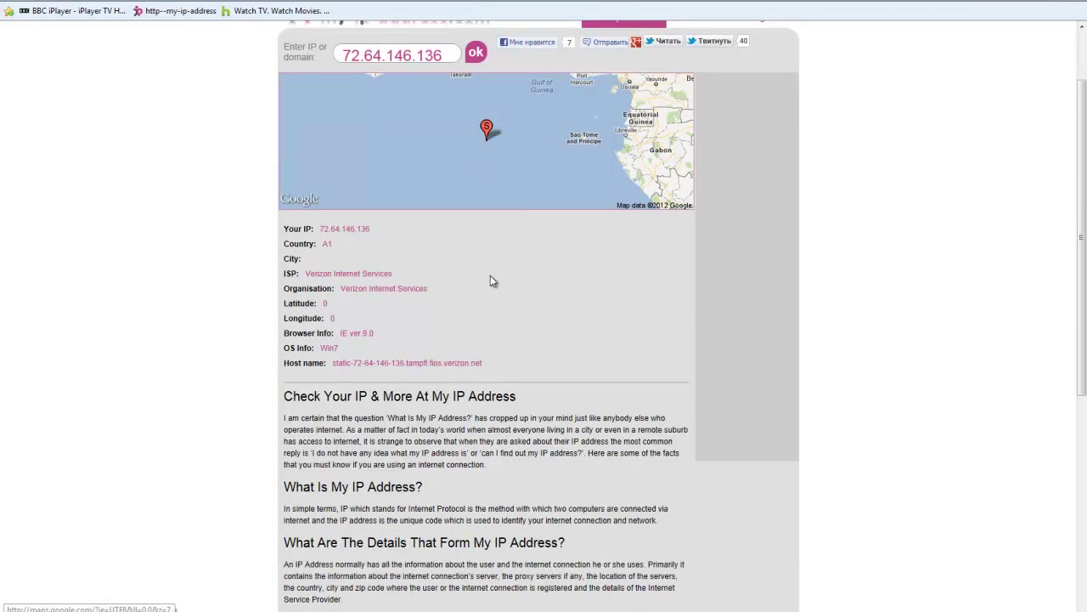
pyautogui.scroll(1, 489, 270)
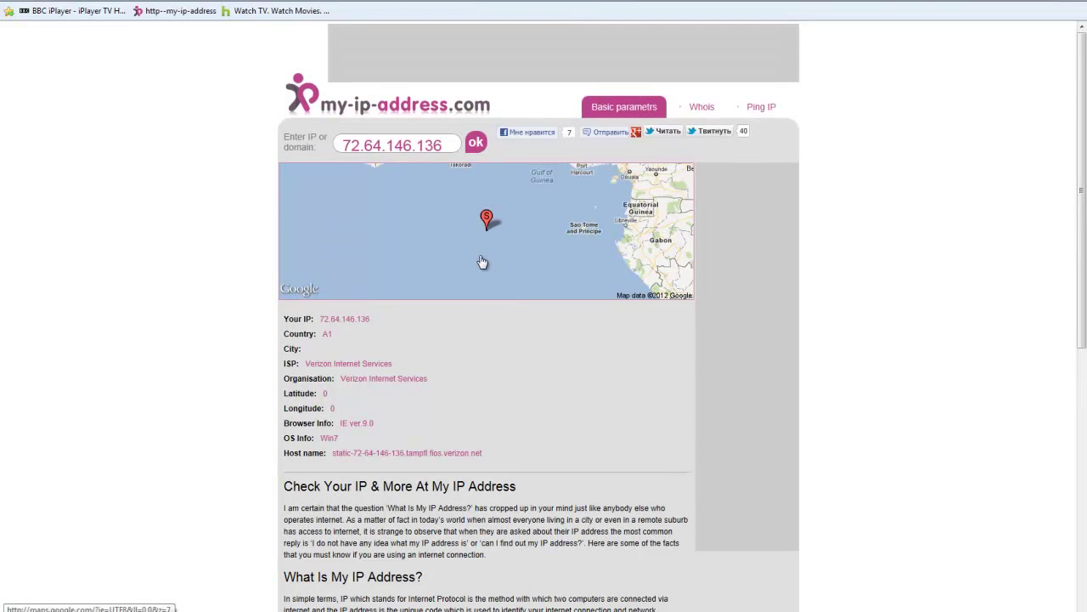
pyautogui.scroll(-2, 484, 259)
pyautogui.scroll(1, 478, 325)
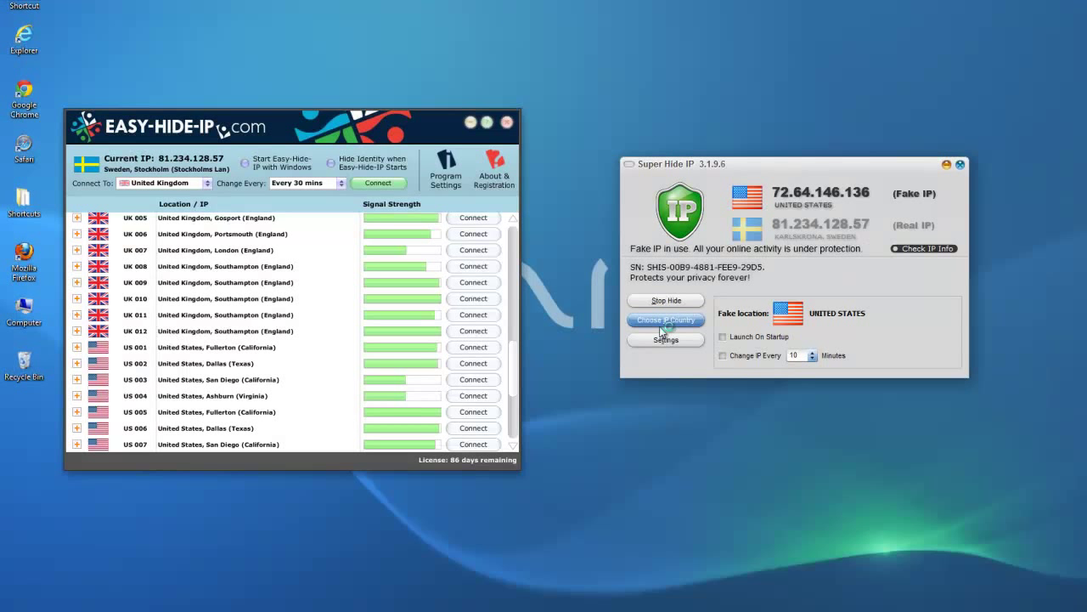
# Step: Stop Super Hide IP and connect Easy-Hide-IP via US 005 Fullerton, getting IP 72.20.51.193
pyautogui.click(666, 302)
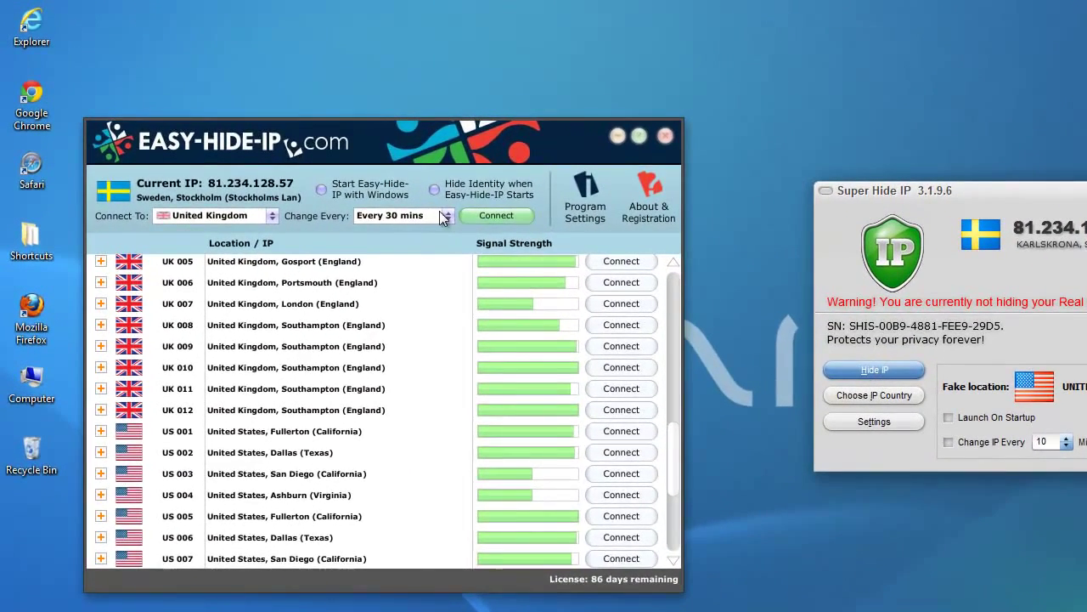
pyautogui.moveTo(453, 132); pyautogui.dragTo(569, 82)
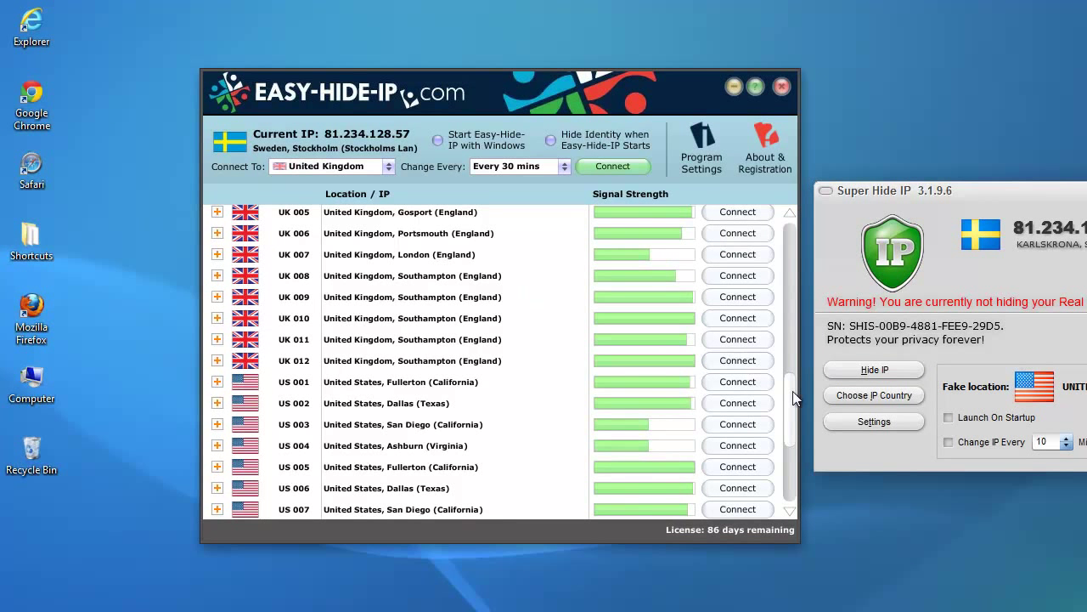
pyautogui.moveTo(792, 391); pyautogui.dragTo(791, 422)
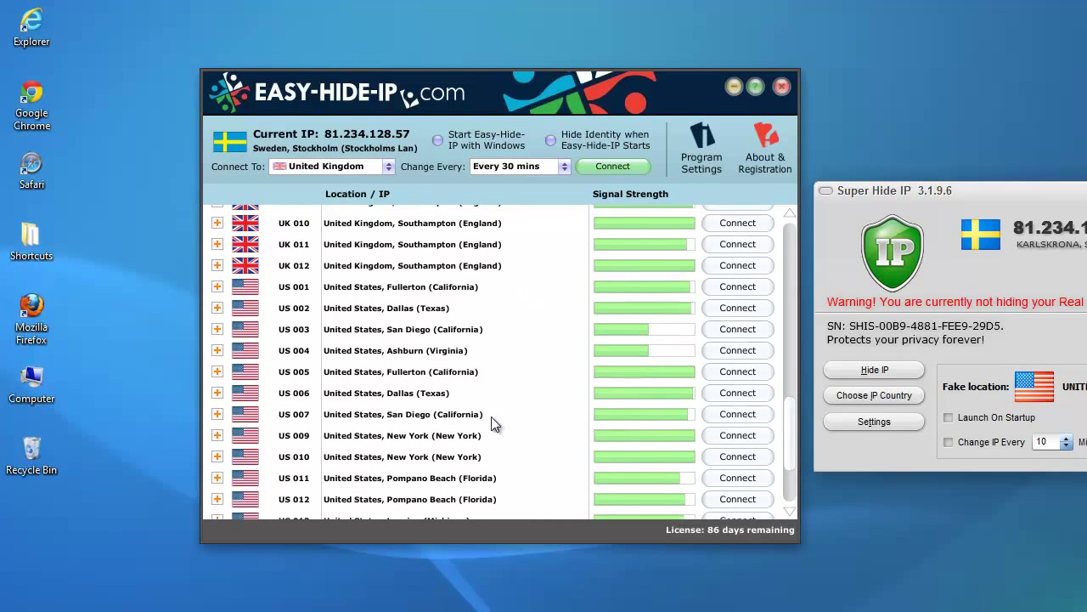
pyautogui.click(737, 372)
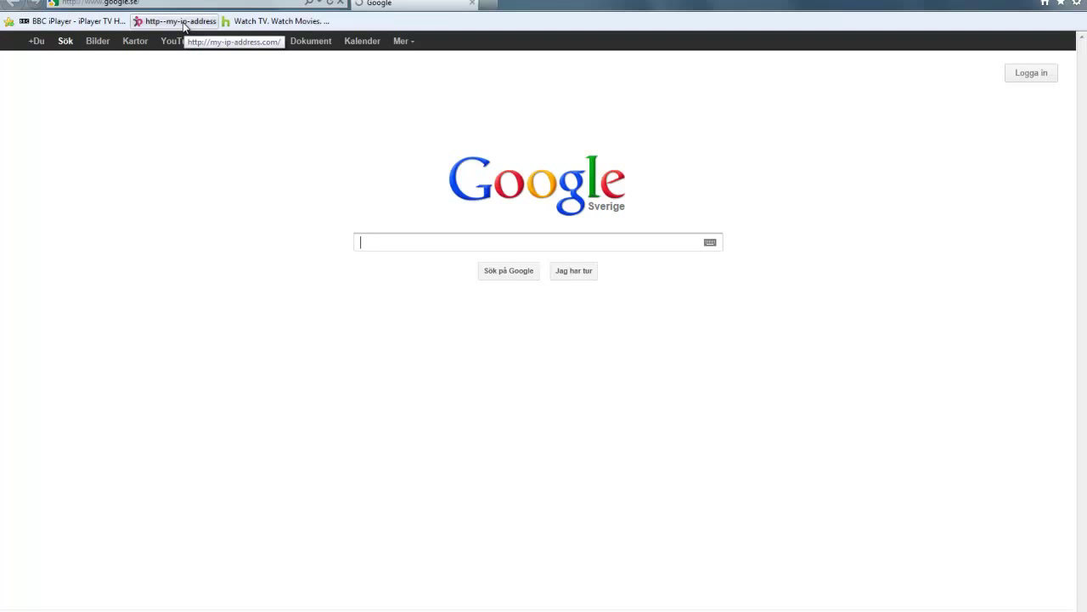
pyautogui.click(183, 23)
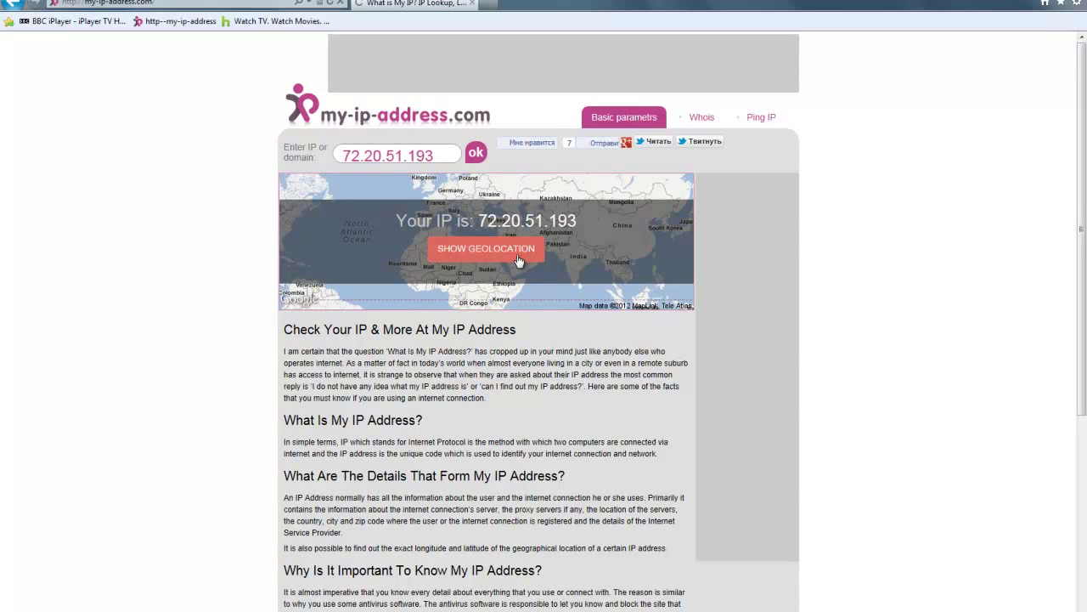
pyautogui.click(502, 255)
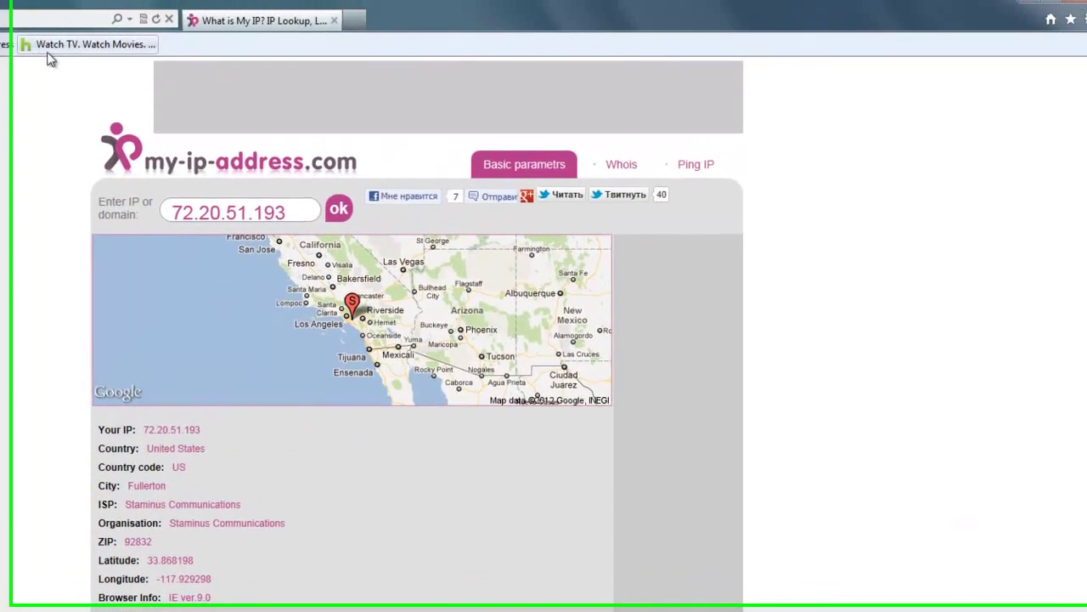
# Step: Open Hulu and start the Battleground episode 'The Comment', which plays its pre-roll ad
pyautogui.click(50, 49)
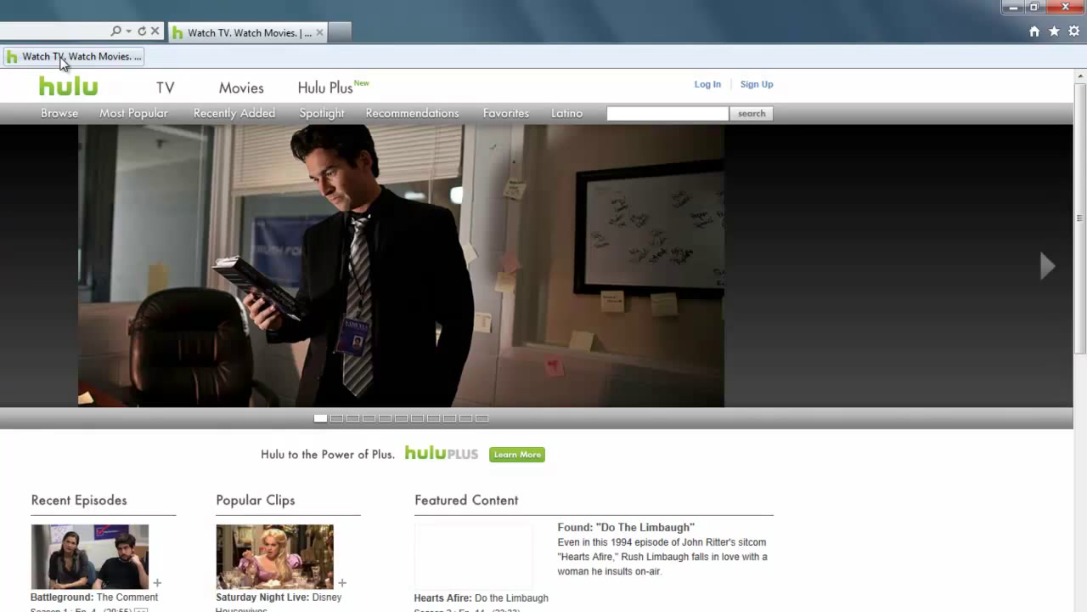
pyautogui.click(356, 283)
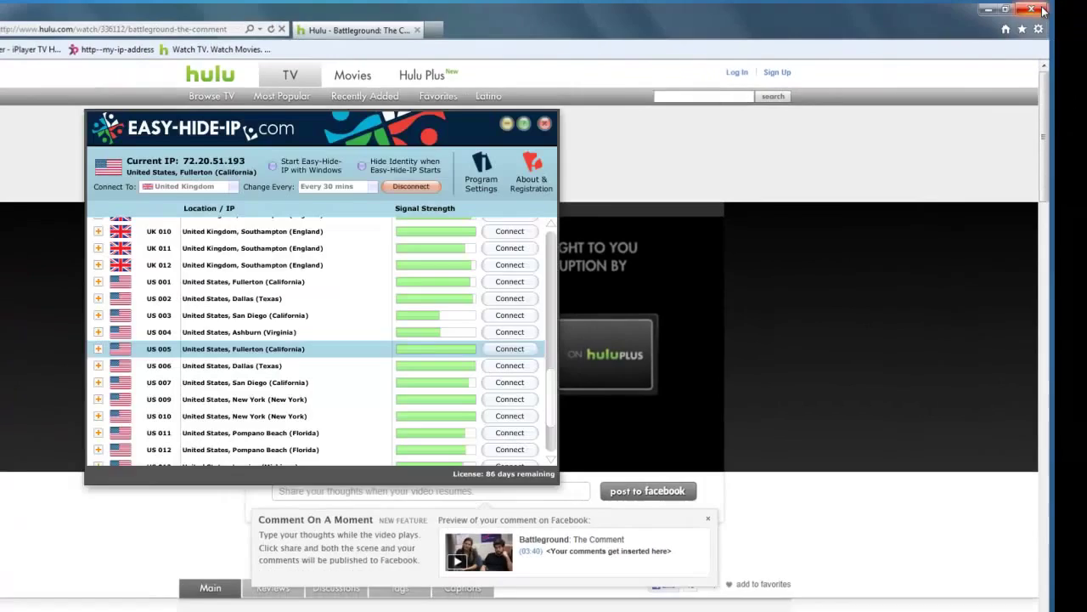
pyautogui.click(1043, 10)
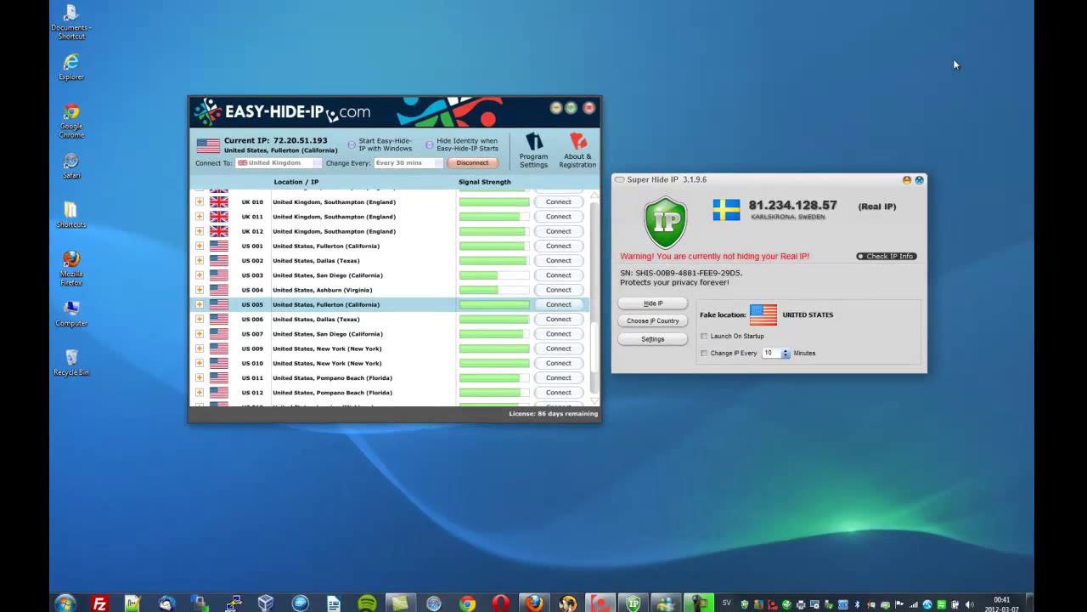